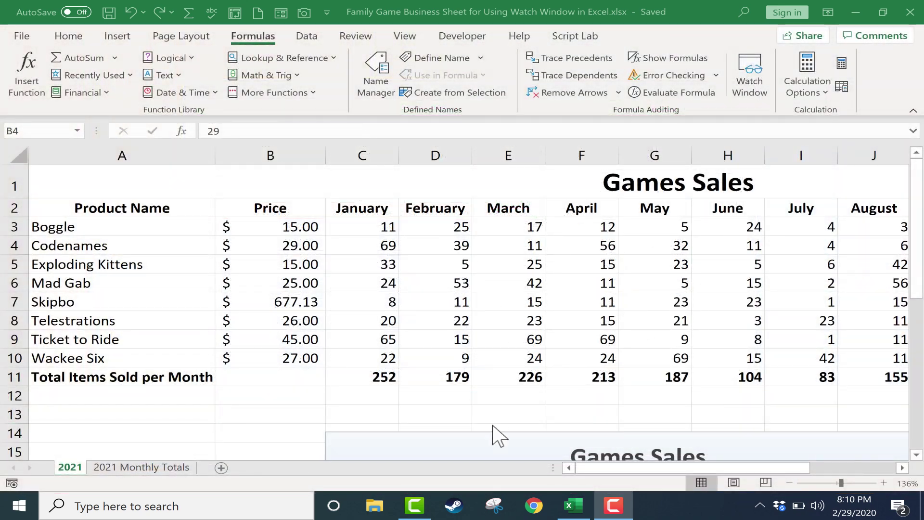
Step: Enter a $16 price for Boggle in B3 and check its yearly total in column O
left_click(599, 467)
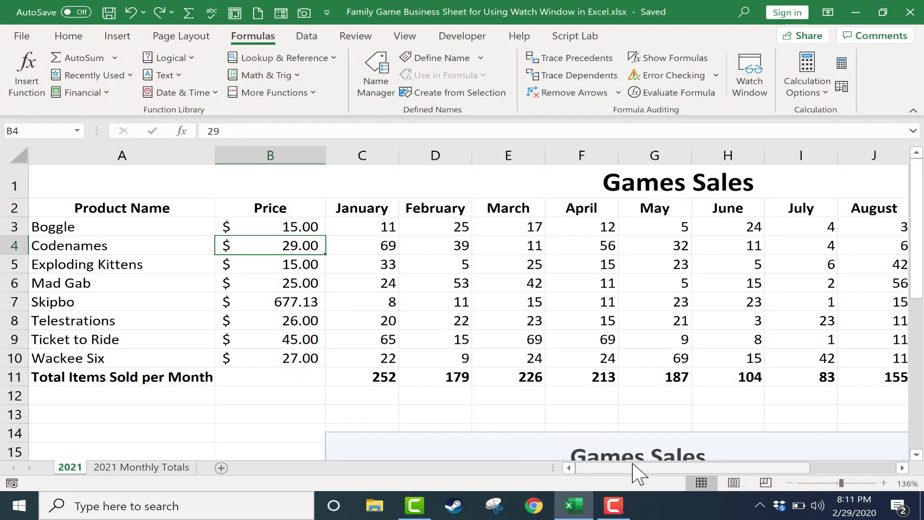
left_click_drag(700, 467, 815, 460)
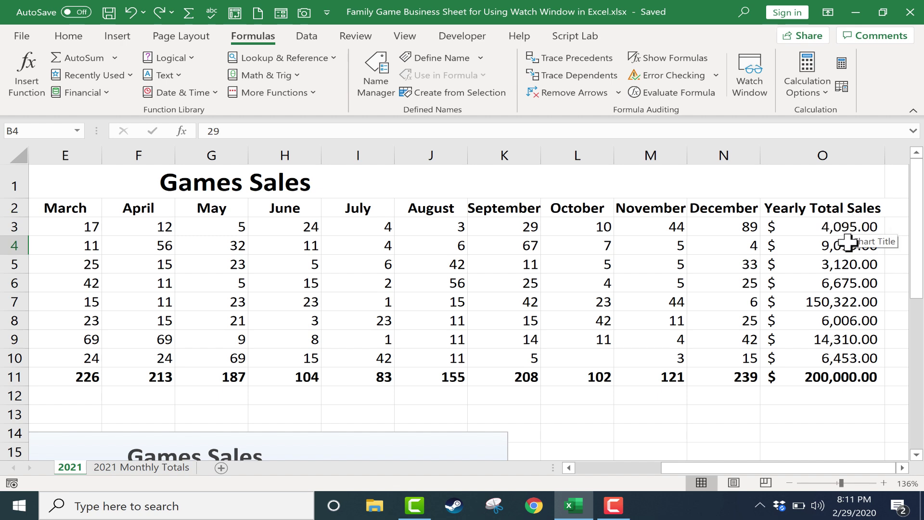
left_click_drag(809, 466, 730, 491)
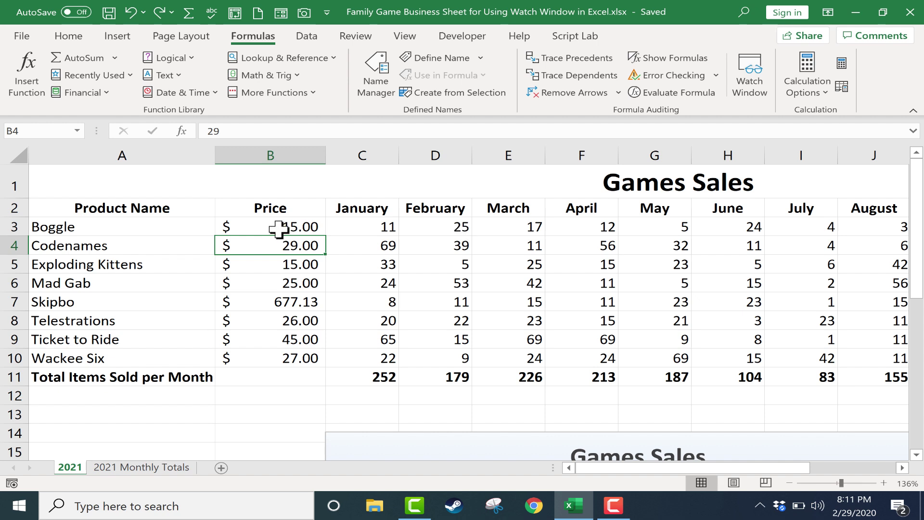
left_click_drag(589, 468, 521, 466)
left_click(294, 228)
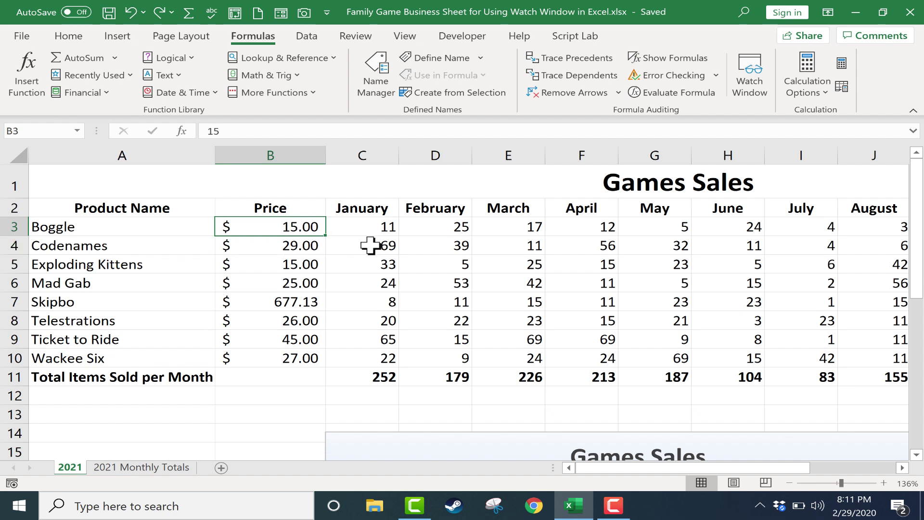
type("16")
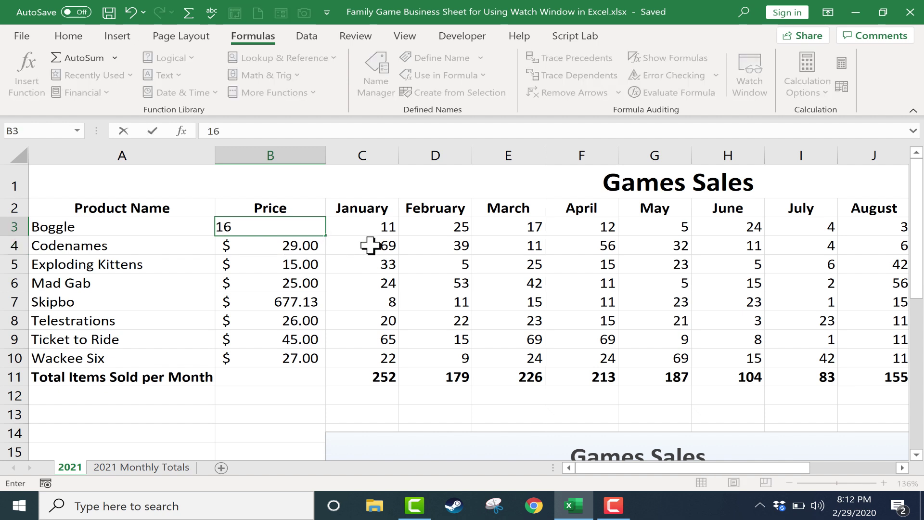
key("Return")
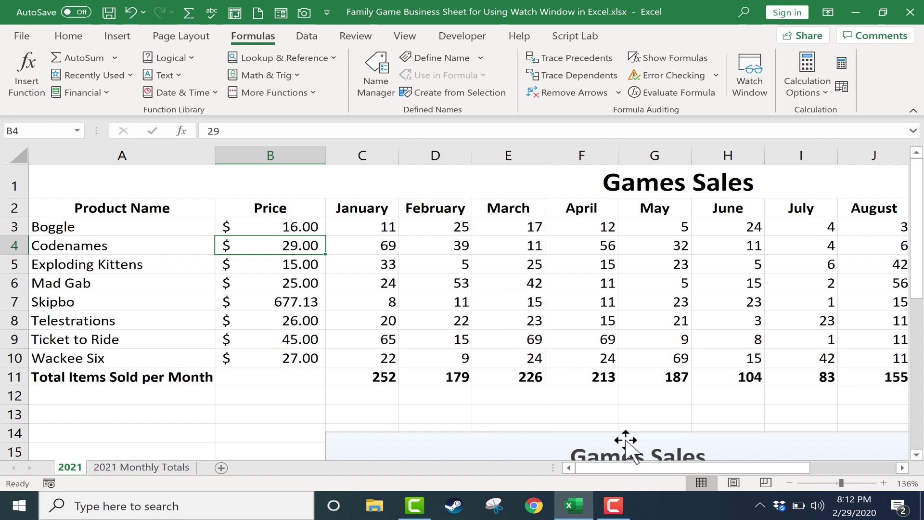
left_click_drag(619, 463, 869, 467)
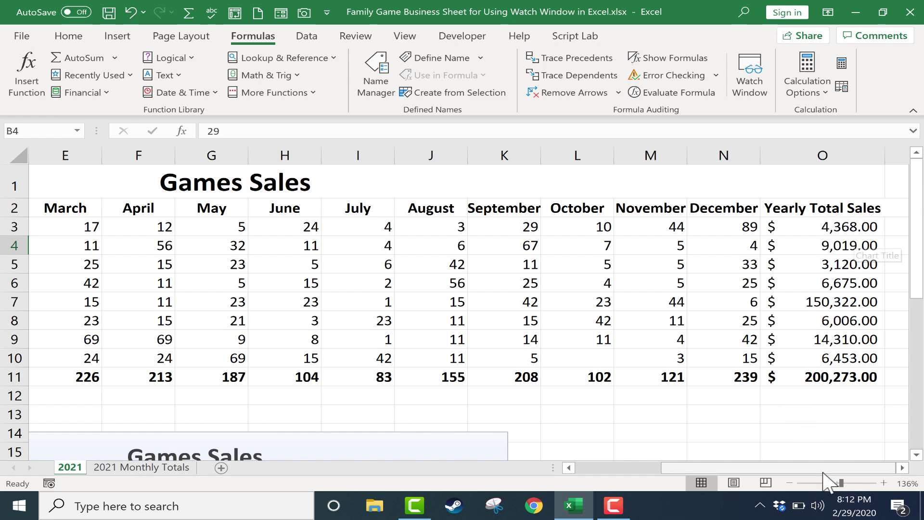
scroll(825, 471, "left", 6)
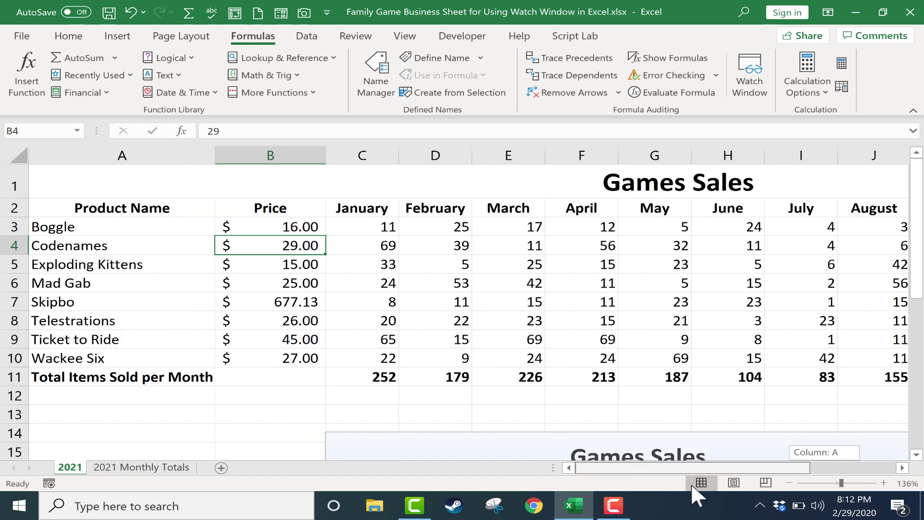
Step: Restore Boggle's price in B3 to $15 and scroll back to column O
left_click(310, 228)
type("161")
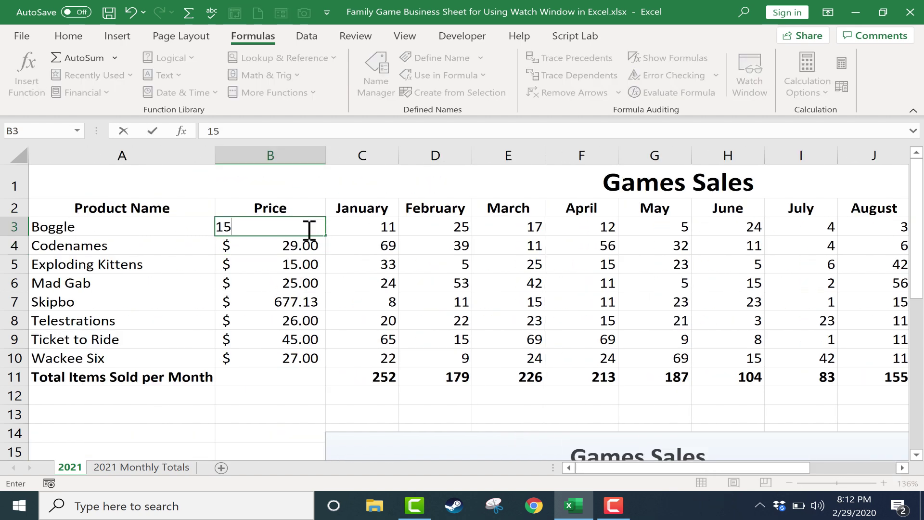
key("Return")
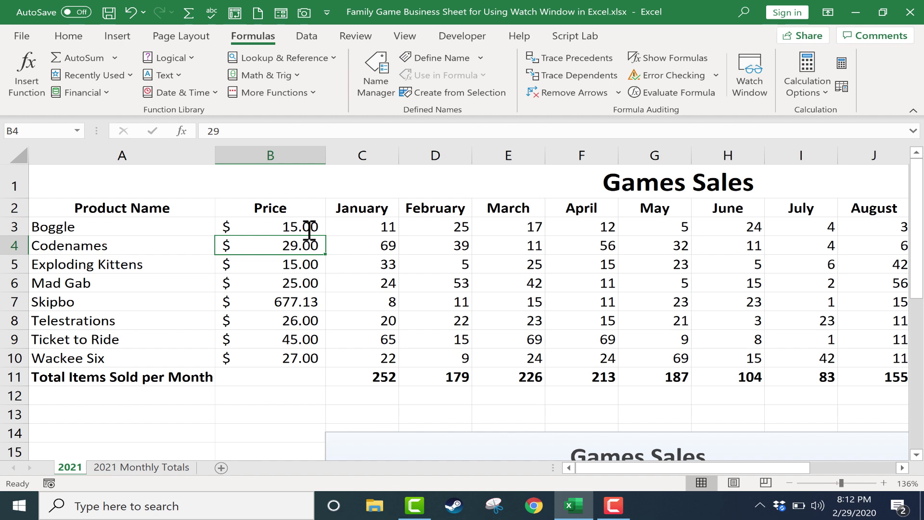
left_click_drag(713, 467, 799, 468)
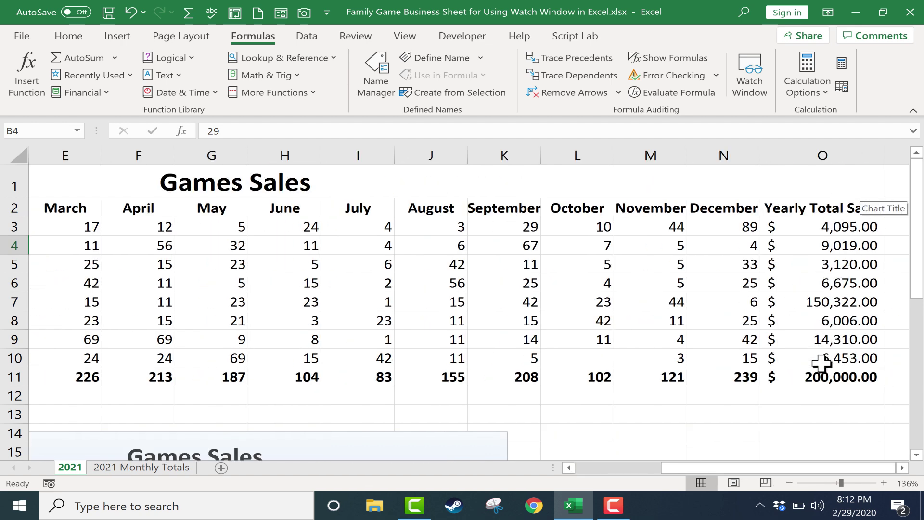
left_click_drag(819, 468, 592, 474)
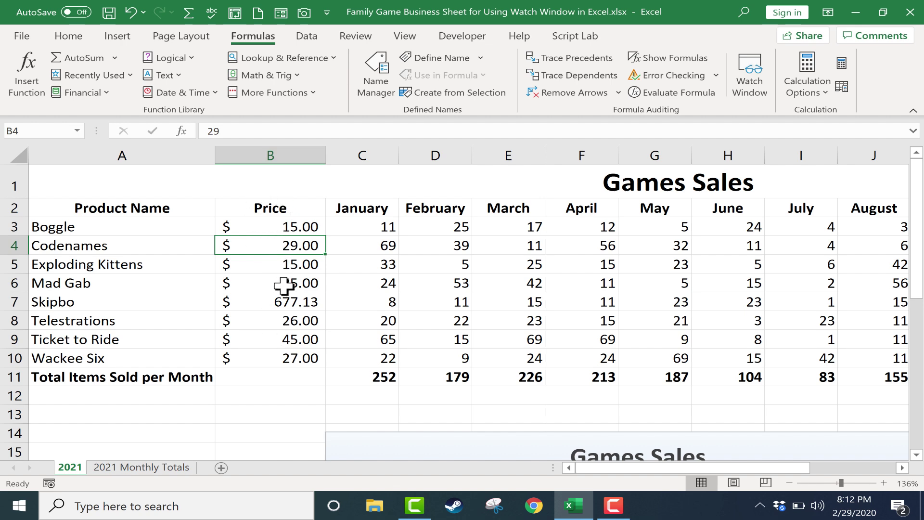
left_click_drag(599, 467, 896, 468)
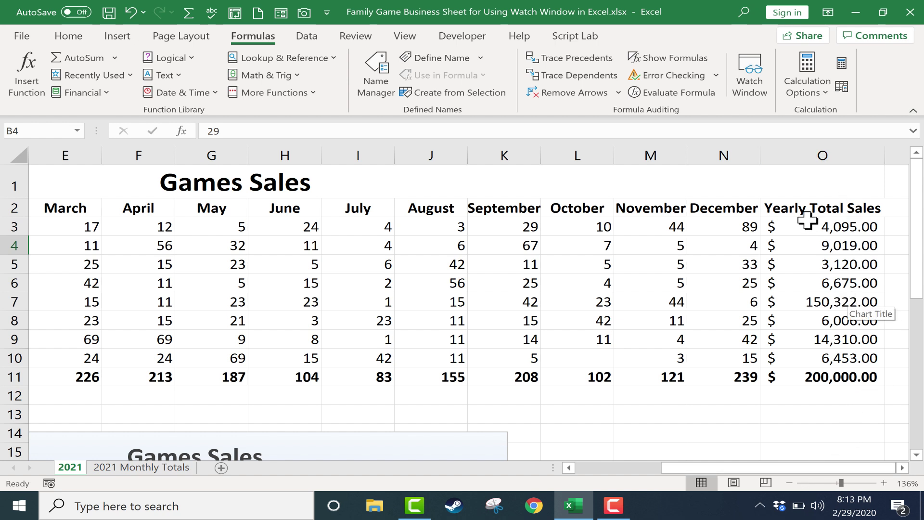
Step: Select cells O2:O11, from the Yearly Total Sales heading to the $200,000.00 total
left_click(795, 208)
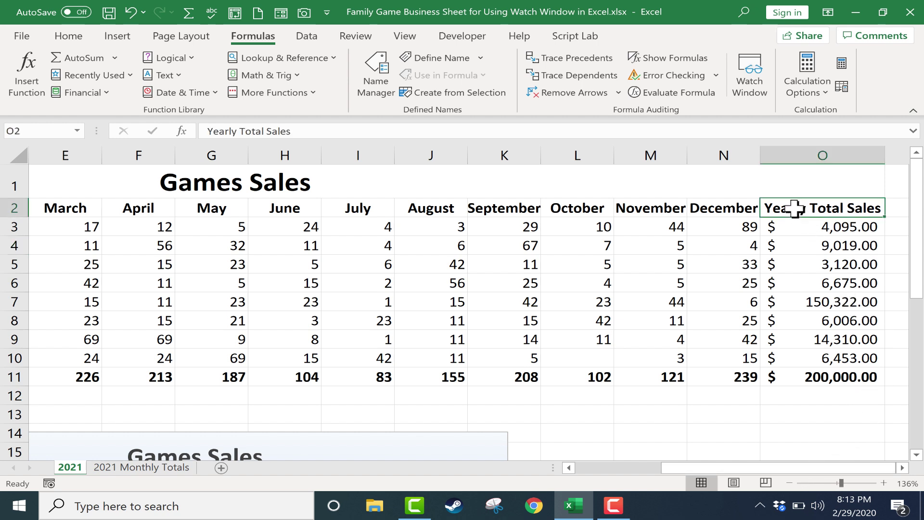
left_click(810, 260)
left_click_drag(794, 205, 819, 375)
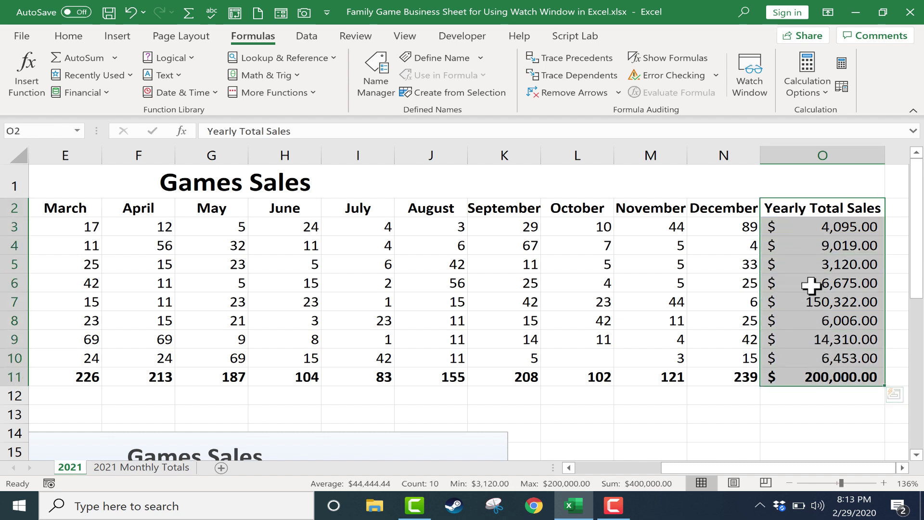
left_click(800, 210)
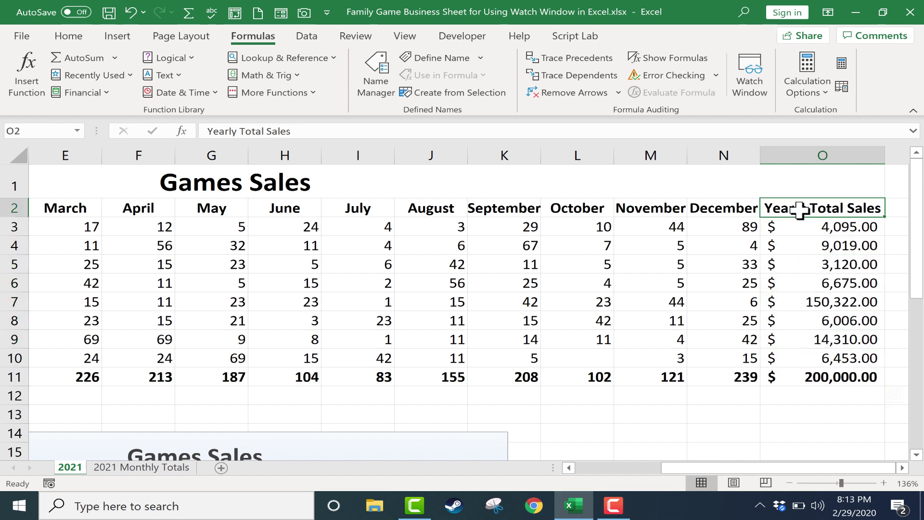
left_click_drag(800, 212, 843, 378)
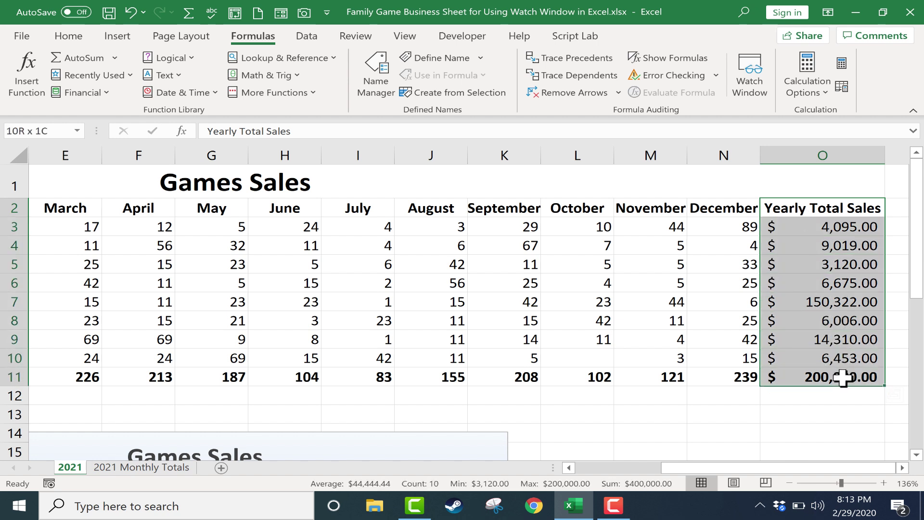
left_click_drag(845, 378, 845, 378)
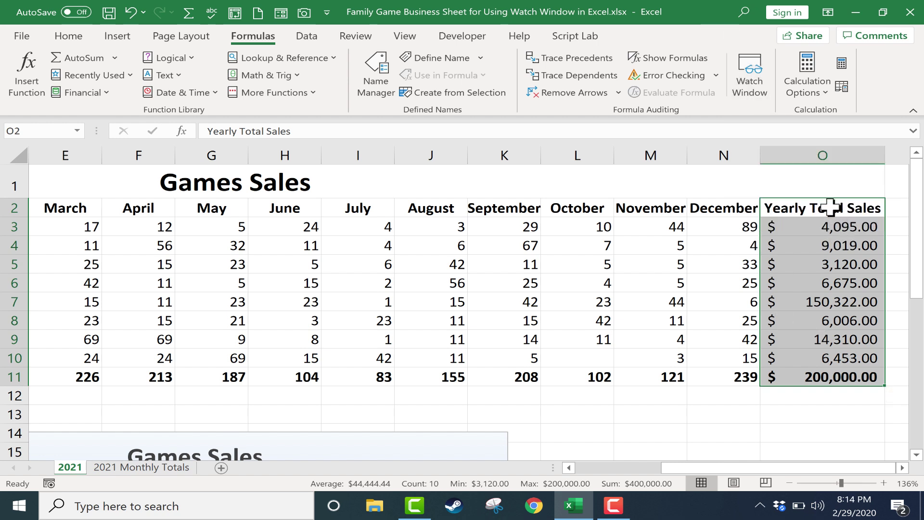
Step: Open the Watch Window, resize and reposition it, and add a watch for '2021'!$O$2:$O$11
left_click(745, 82)
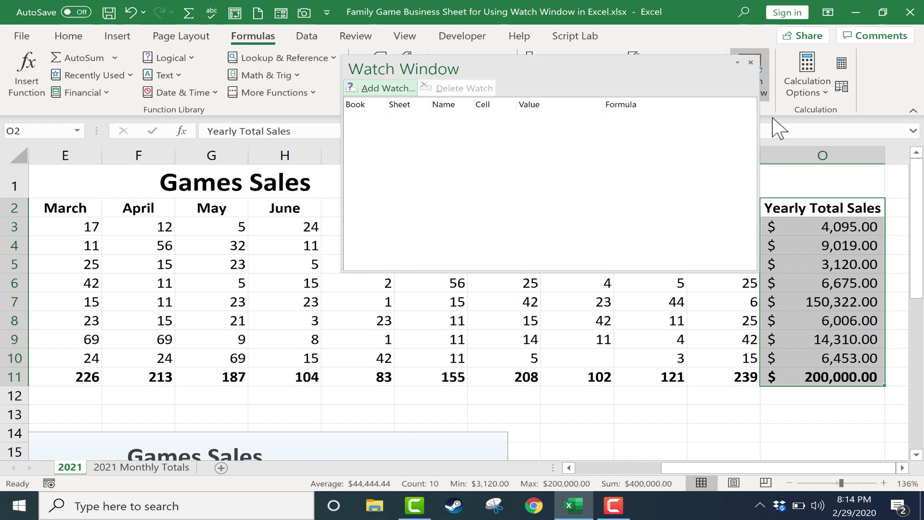
left_click_drag(750, 265, 561, 283)
left_click_drag(485, 72, 643, 205)
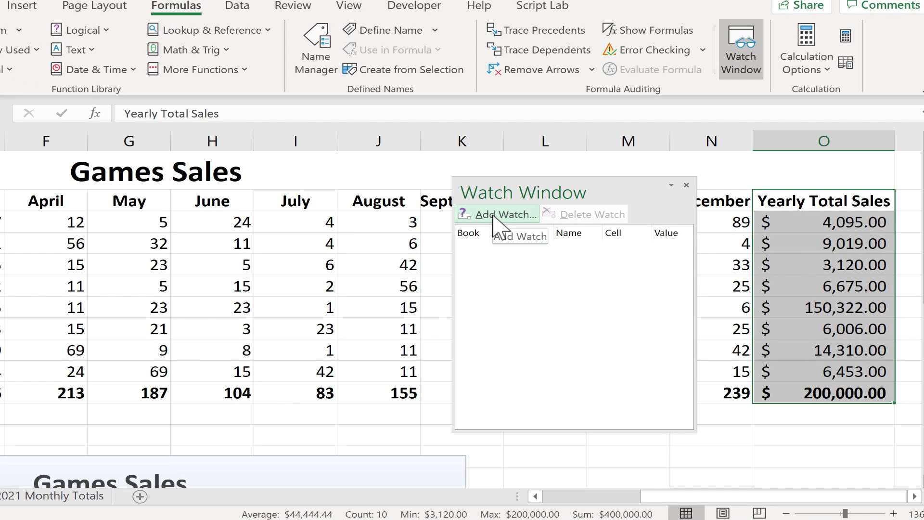
left_click(495, 215)
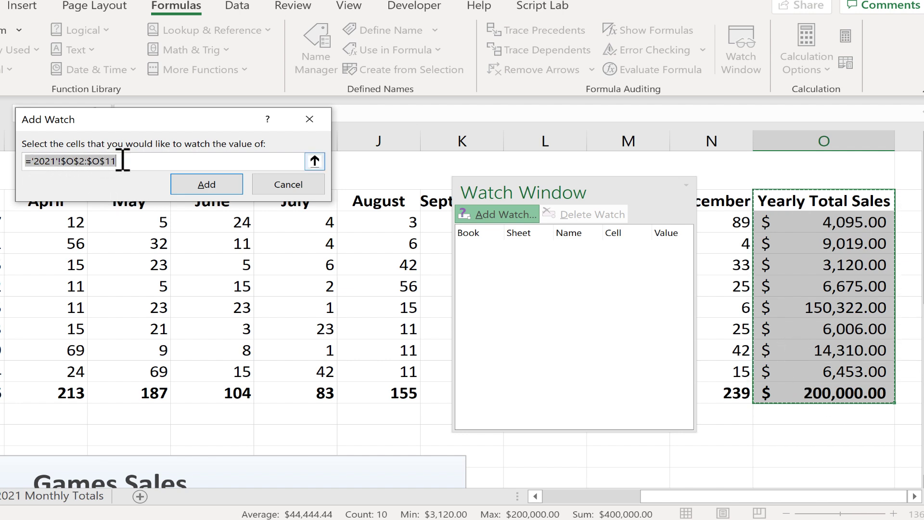
left_click(174, 172)
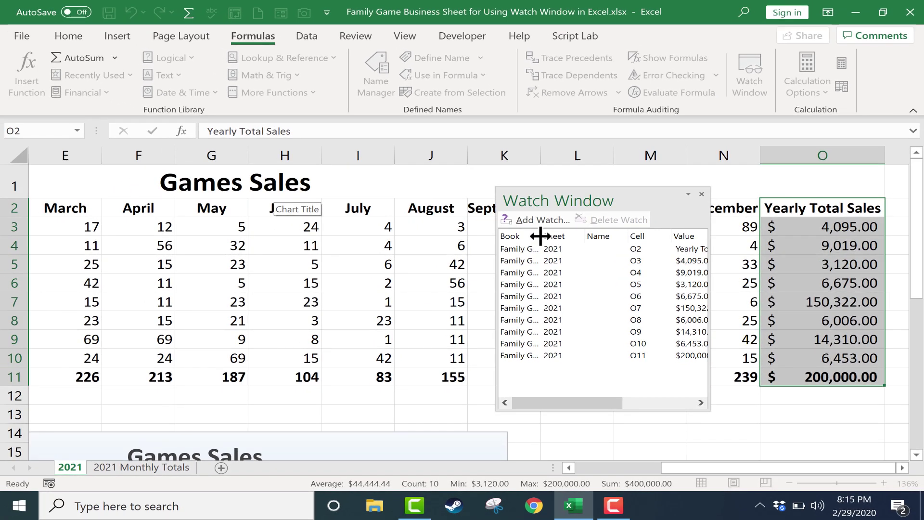
Step: Scroll the sheet back to the product names and prices and move the Watch Window right
mouse_move(540, 236)
left_mouse_down()
mouse_move(603, 251)
mouse_move(591, 256)
mouse_move(541, 236)
left_mouse_up()
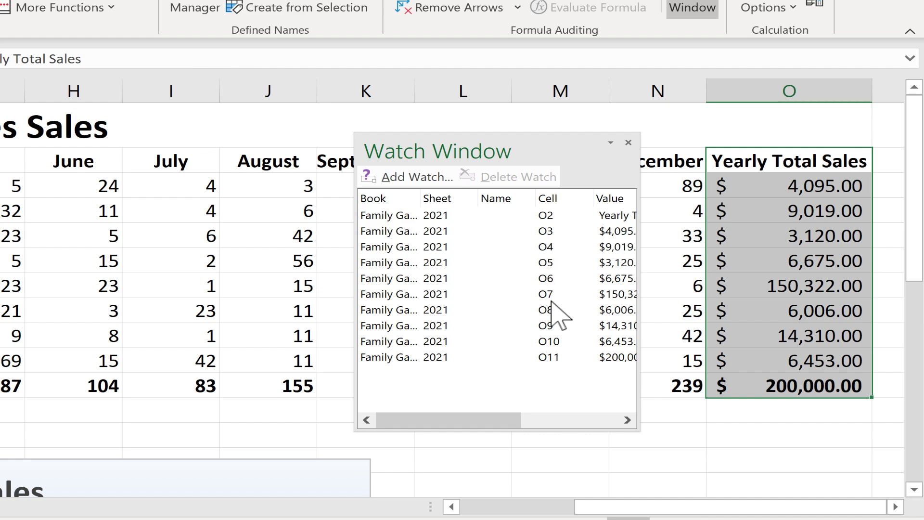
left_click_drag(483, 424, 592, 422)
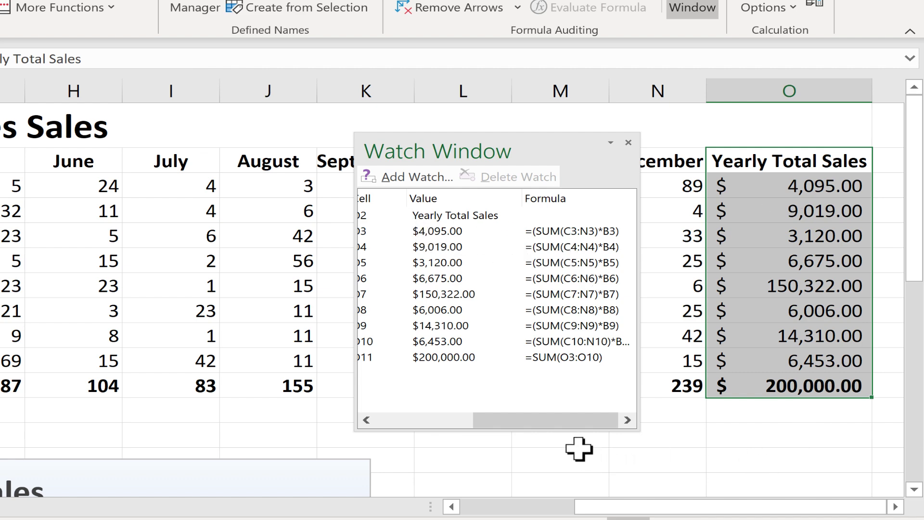
left_click_drag(564, 421, 539, 414)
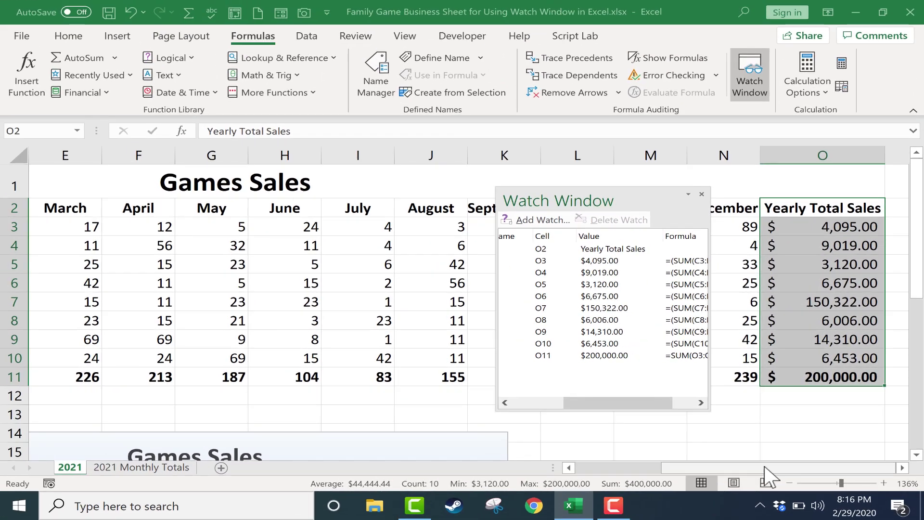
left_click_drag(766, 467, 661, 479)
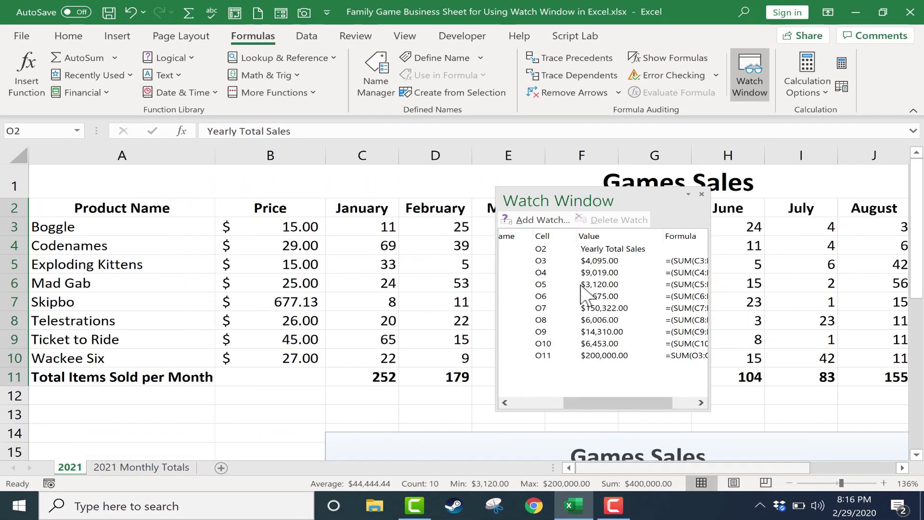
left_click_drag(625, 192, 796, 192)
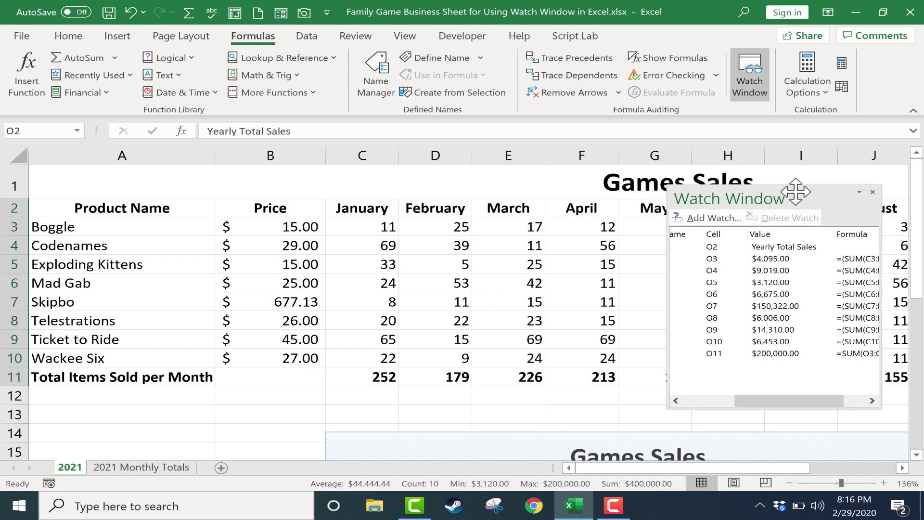
Step: Set Boggle's price in B3 to $17.00 and Codenames' price in B4 to $27.00
left_click(276, 225)
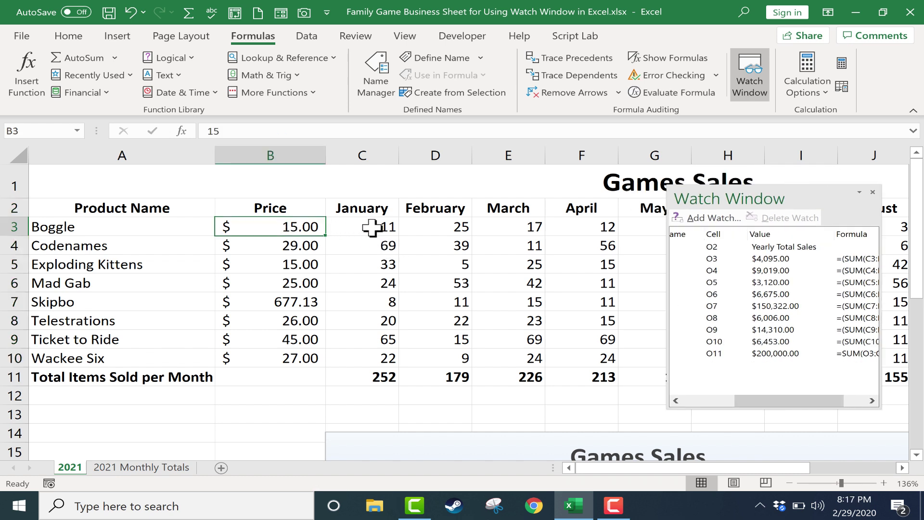
type("1")
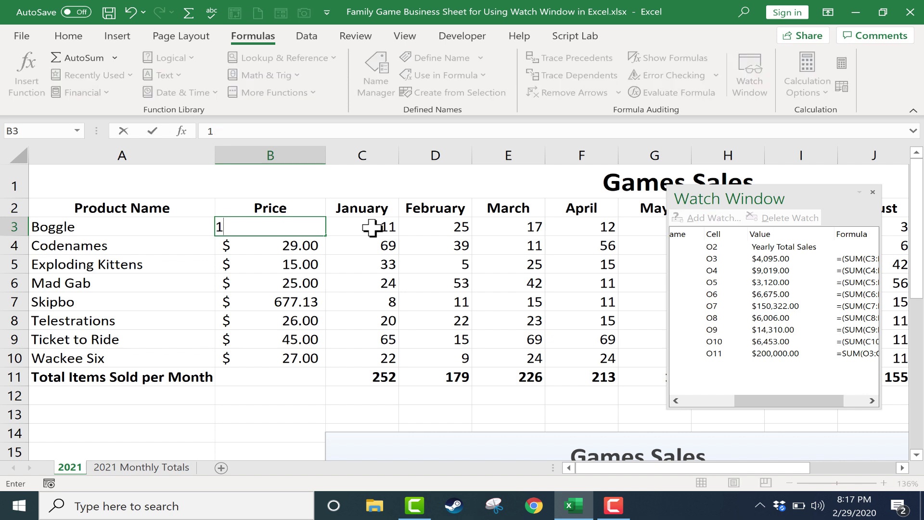
type("7")
key("Return")
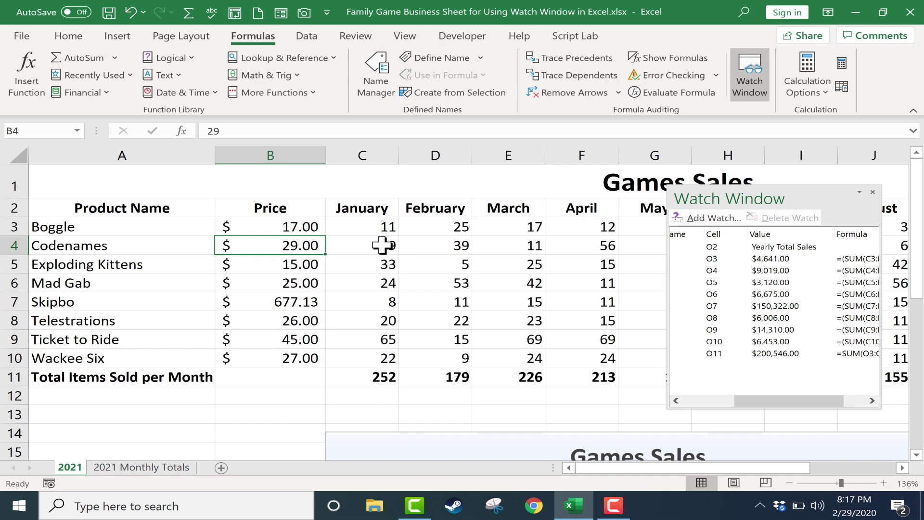
type("27")
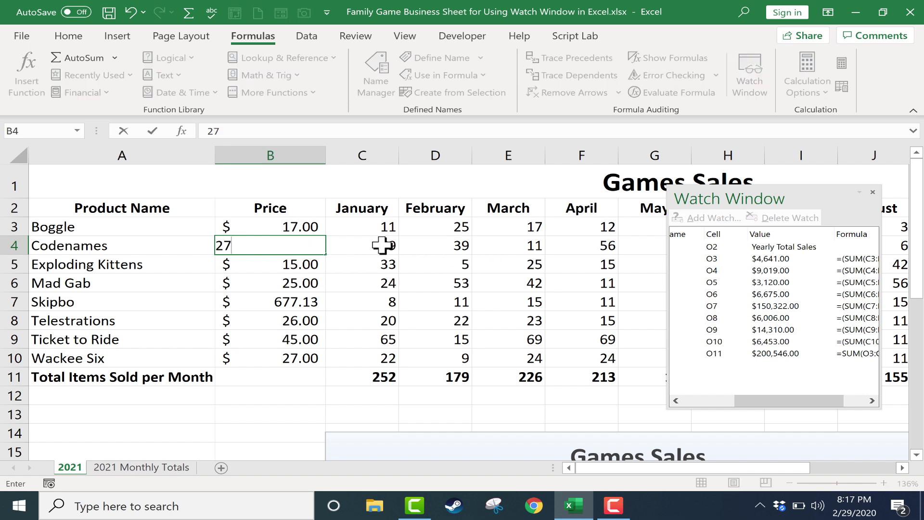
key("Return")
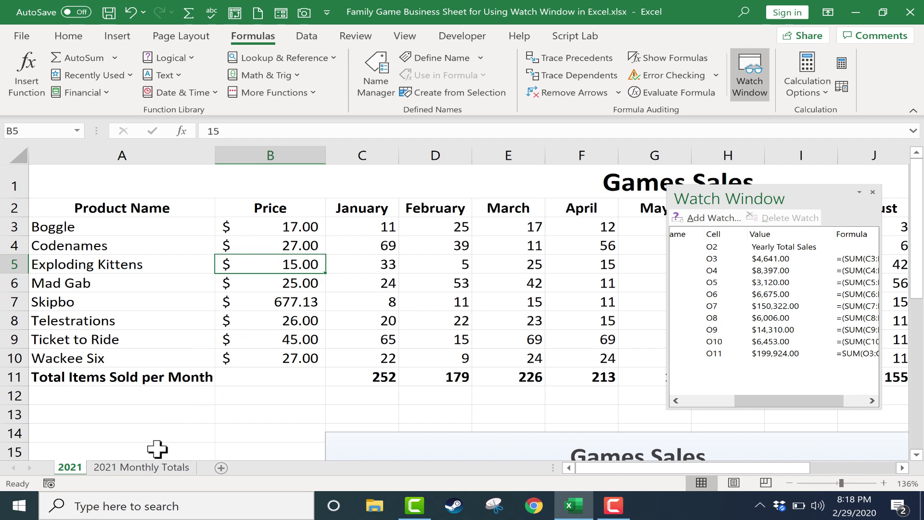
Step: On the 2021 Monthly Totals sheet, select Growth Forecast cells E2:E14 and toggle the Watch Window
left_click(146, 468)
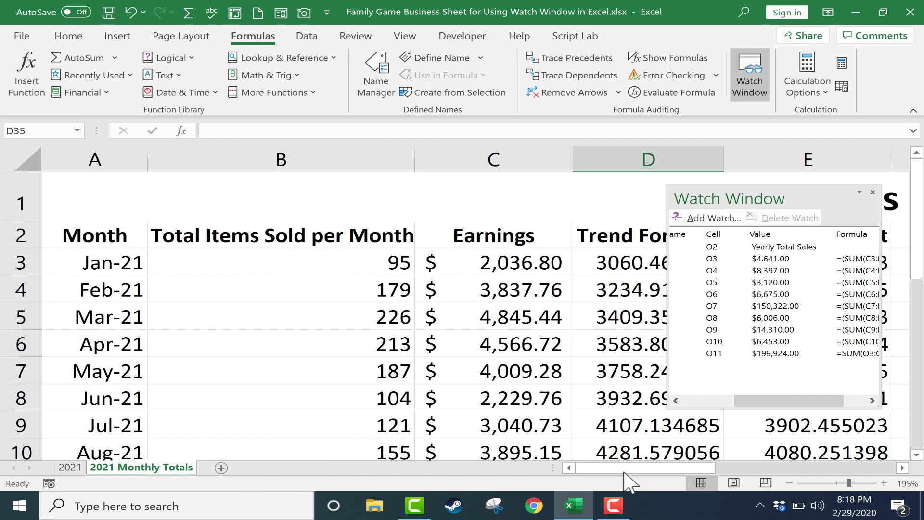
left_click_drag(626, 469, 645, 481)
left_click_drag(418, 235, 439, 370)
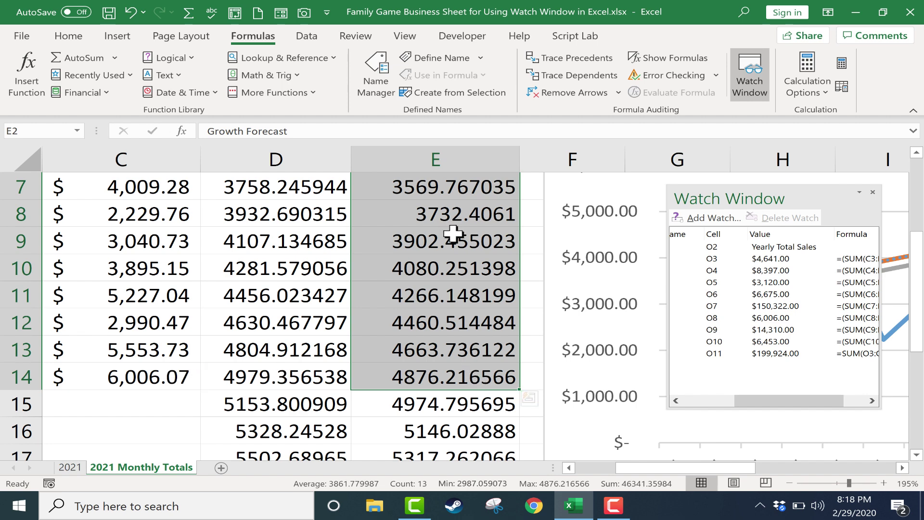
left_click(744, 77)
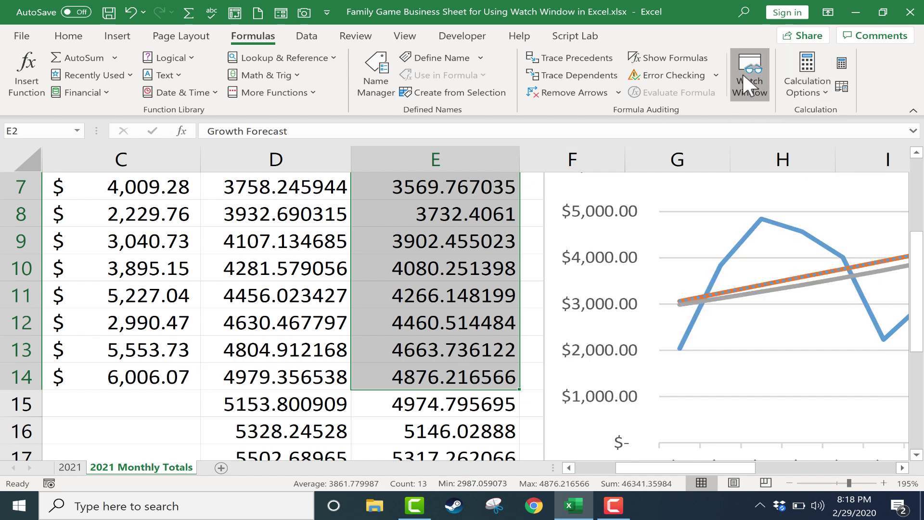
left_click(743, 74)
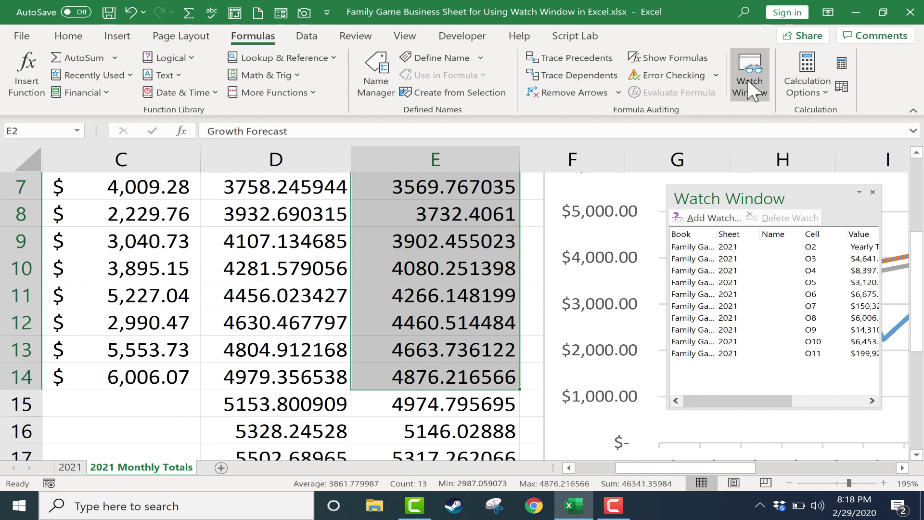
Step: Add a watch for '2021 Monthly Totals'!$E$2:$E$14, enlarge the Watch Window, and return to sheet 2021
left_click(714, 218)
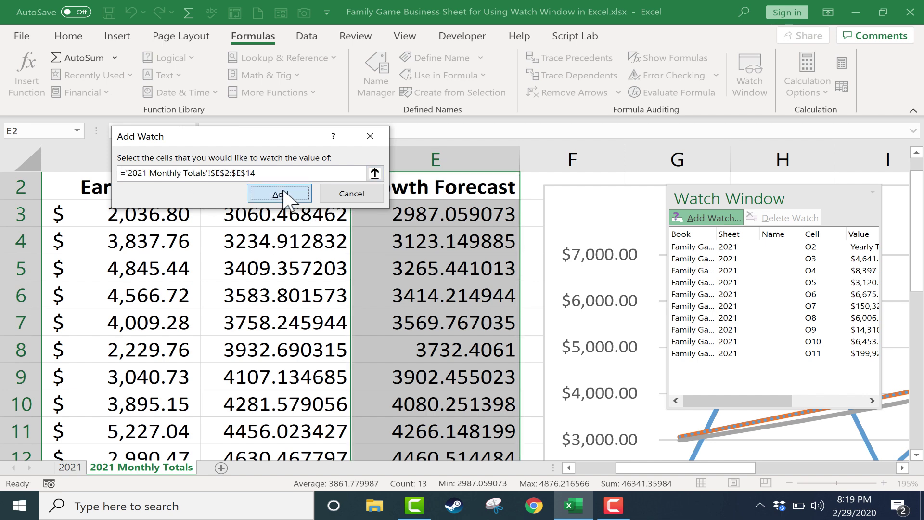
left_click(283, 193)
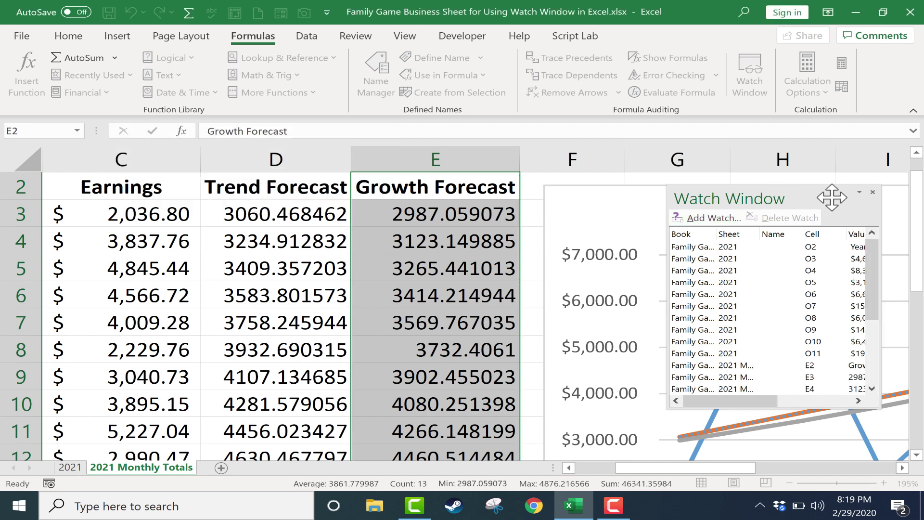
left_click(854, 401)
left_click_drag(817, 195, 648, 168)
left_click_drag(710, 380, 908, 482)
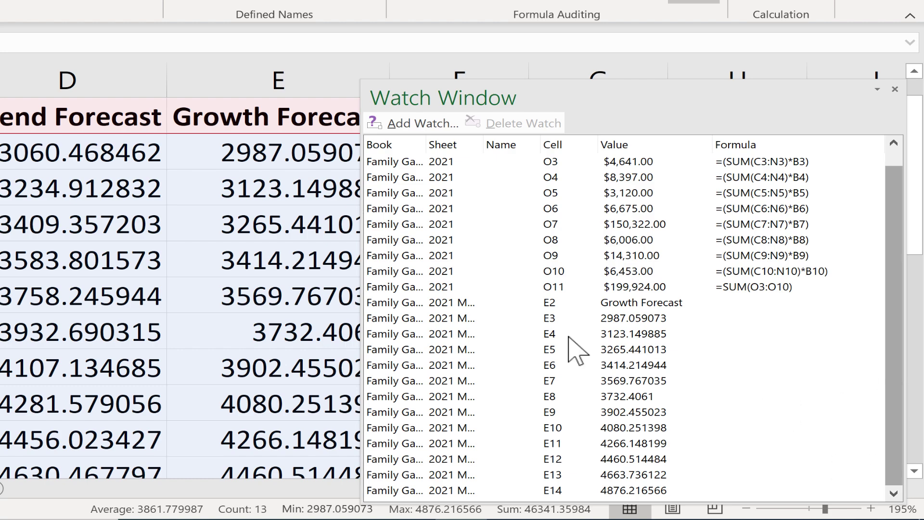
scroll(549, 335, "up", 1)
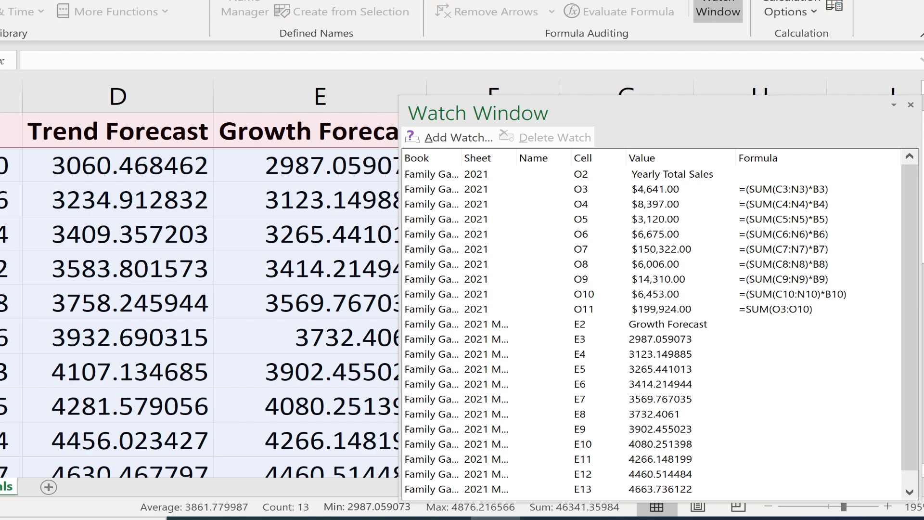
left_click(11, 486)
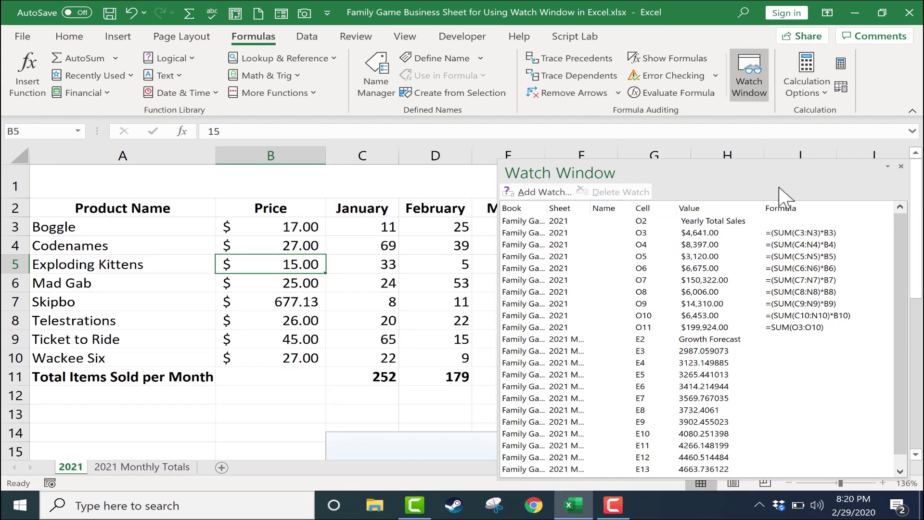
left_click(901, 167)
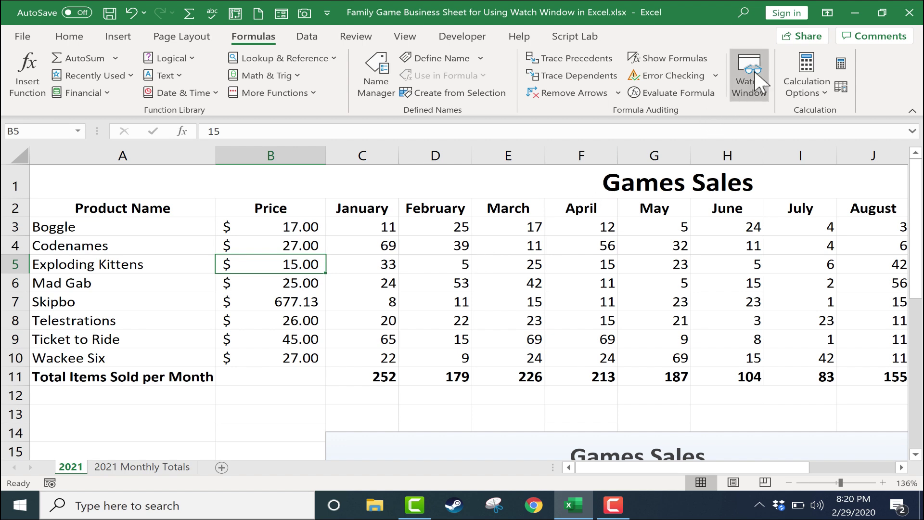
left_click(762, 84)
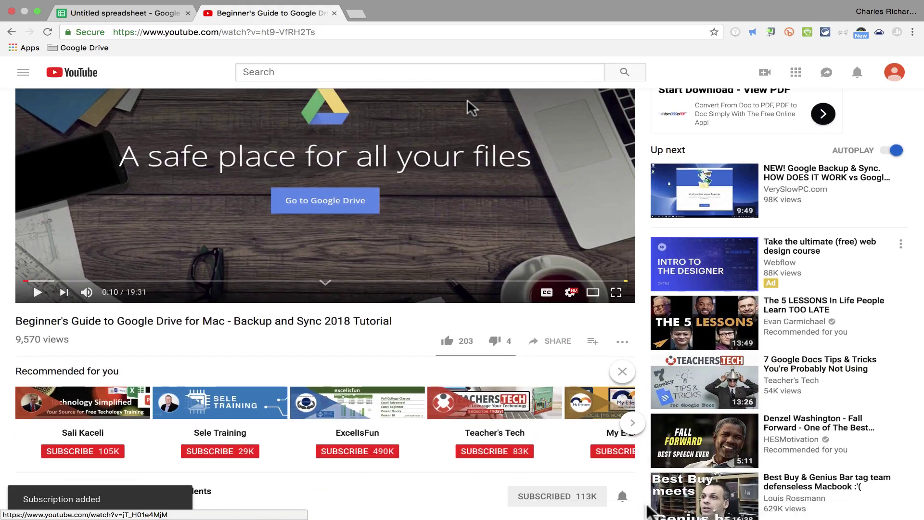
Step: Scroll down the YouTube page to look over the channel's content
scroll(626, 482, "down", 1)
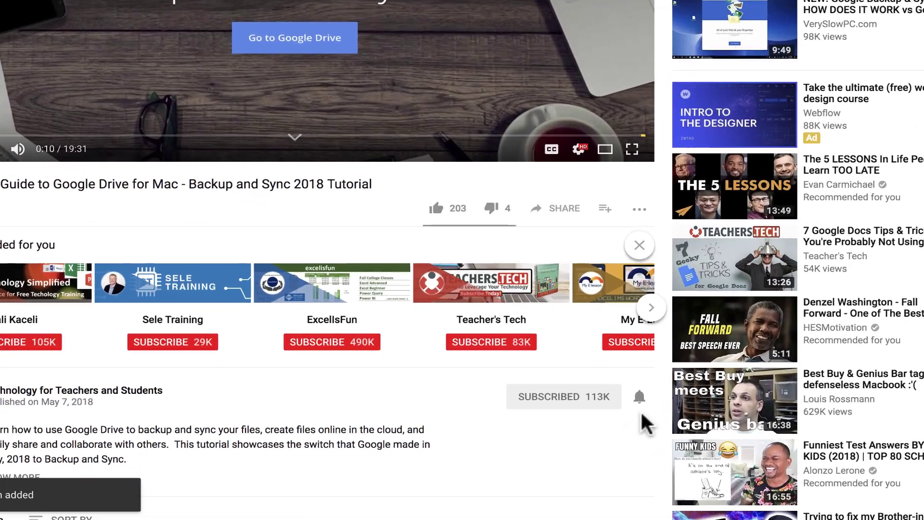